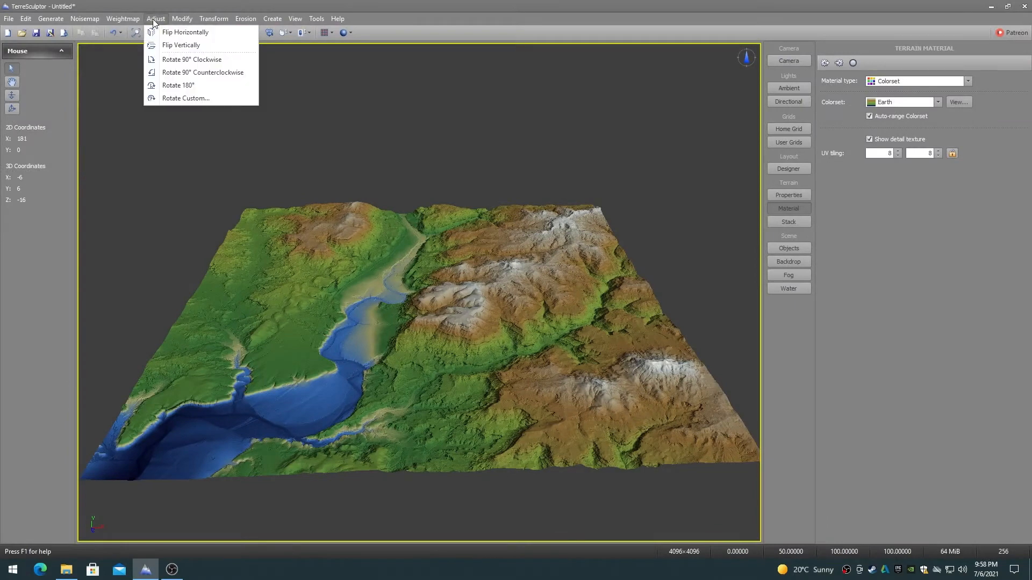
Rotate the terrain 90° clockwise and back 90° counterclockwise.
{"action": "left_click", "coordinate": [173, 61]}
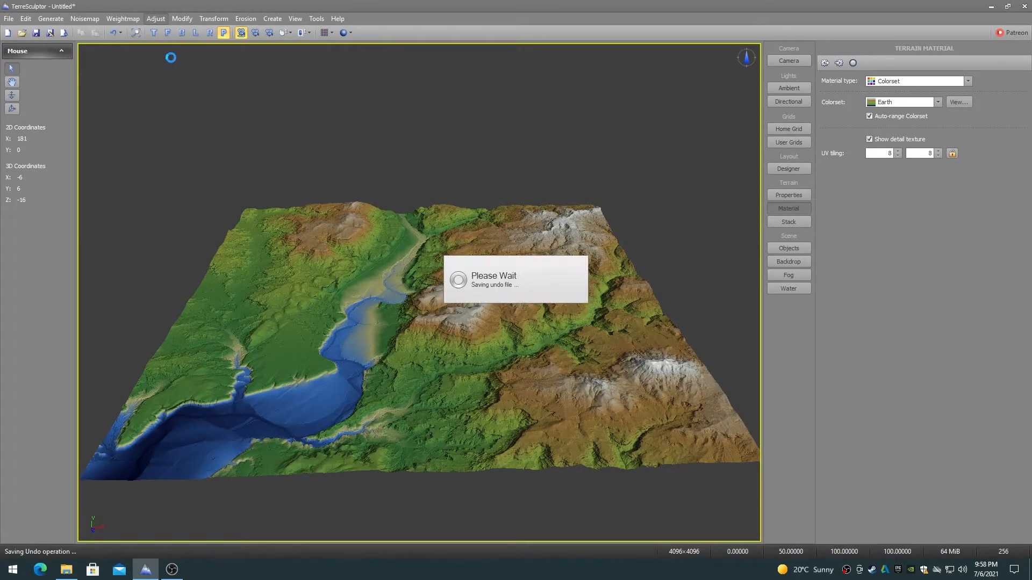
{"action": "left_click", "coordinate": [155, 18]}
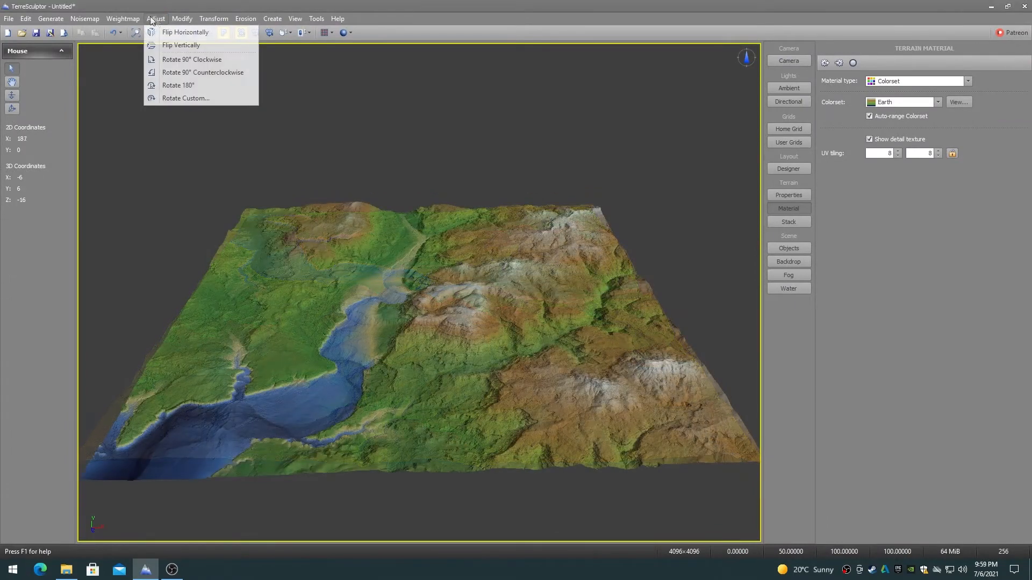
{"action": "left_click", "coordinate": [173, 60]}
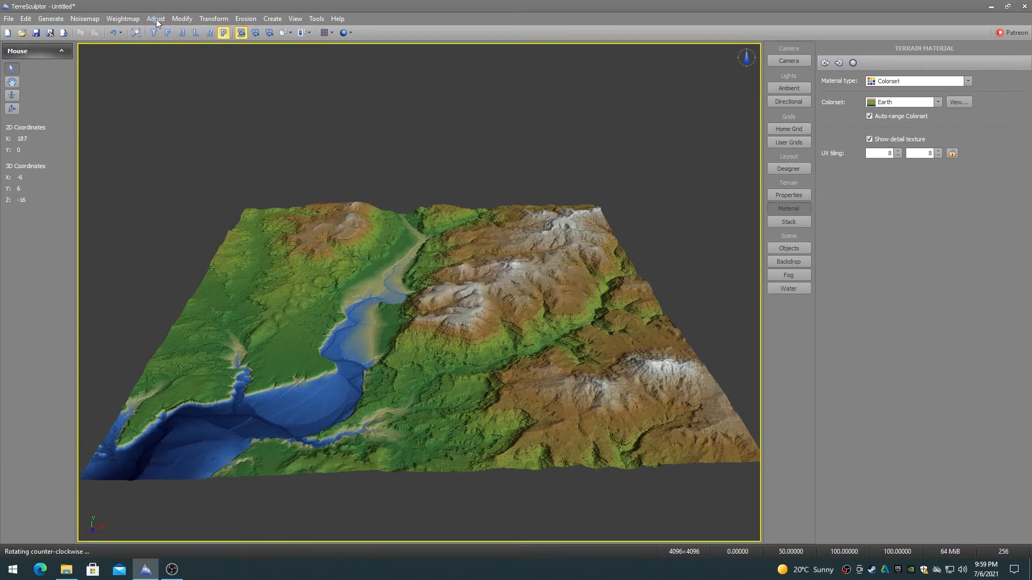
Rotate the terrain by 180° and return it with a second 180° rotation.
{"action": "left_click", "coordinate": [156, 19]}
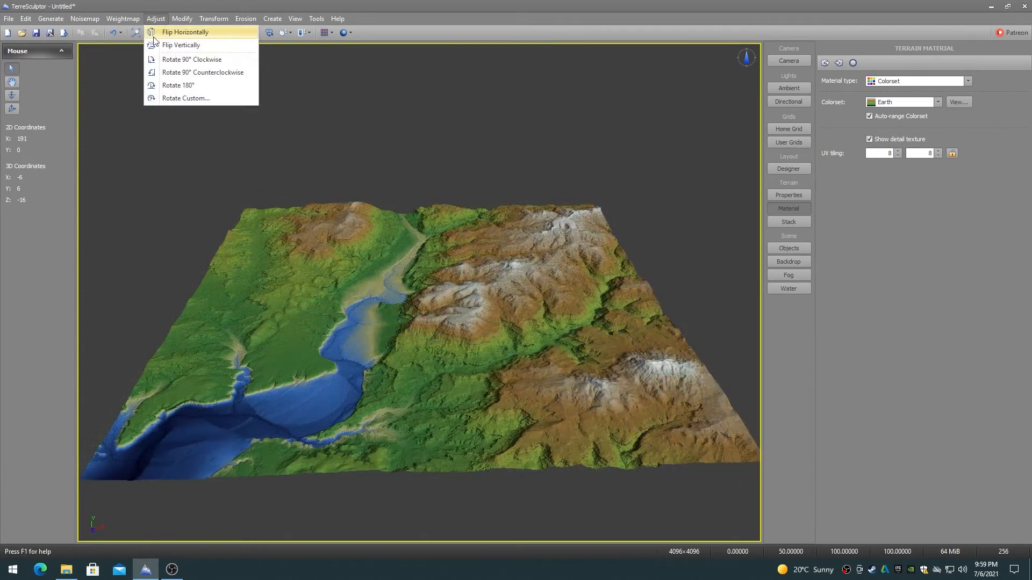
{"action": "left_click", "coordinate": [173, 82]}
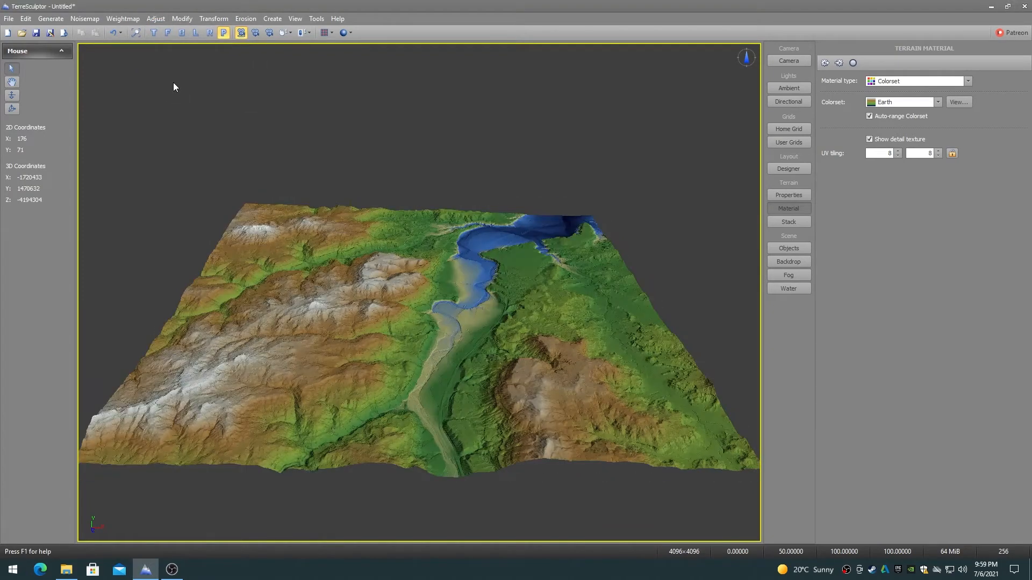
{"action": "left_click", "coordinate": [154, 19]}
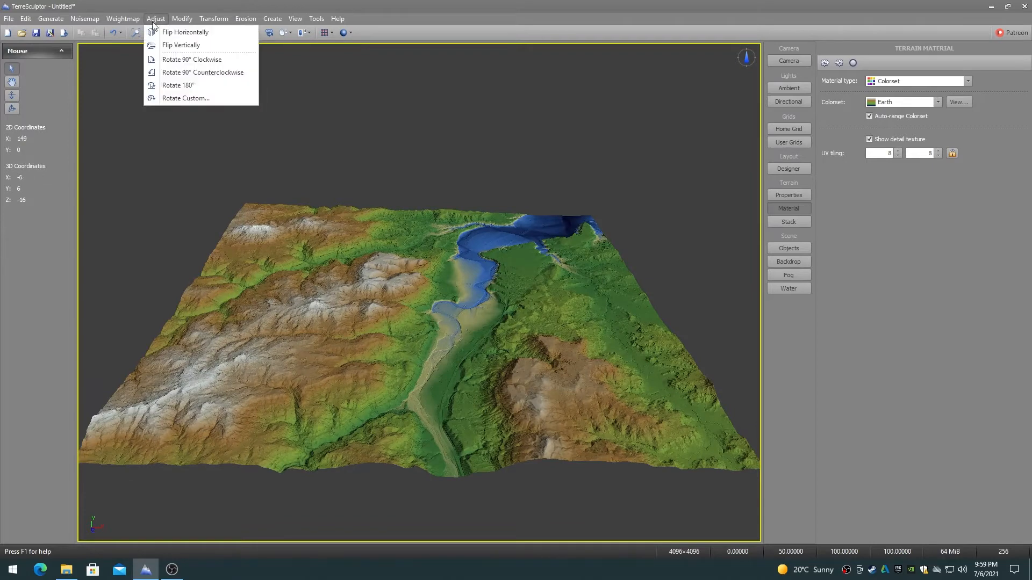
{"action": "left_click", "coordinate": [167, 85]}
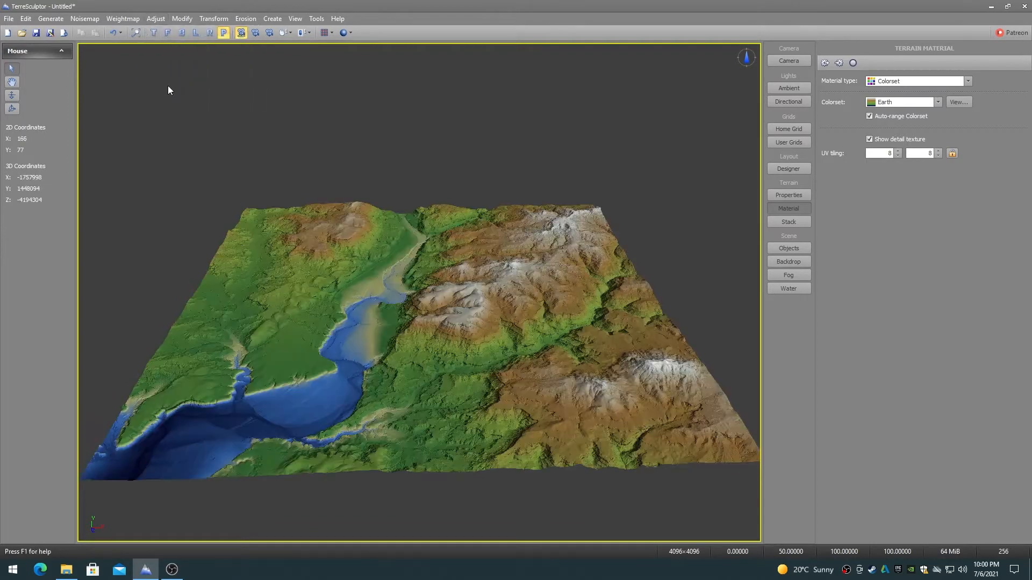
{"action": "left_click", "coordinate": [155, 18]}
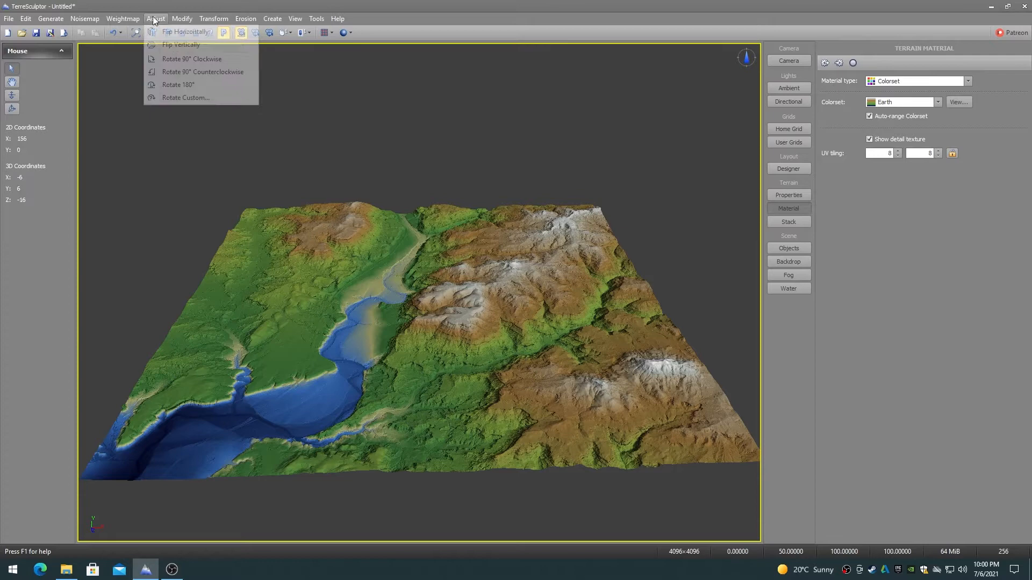
{"action": "left_click", "coordinate": [166, 85]}
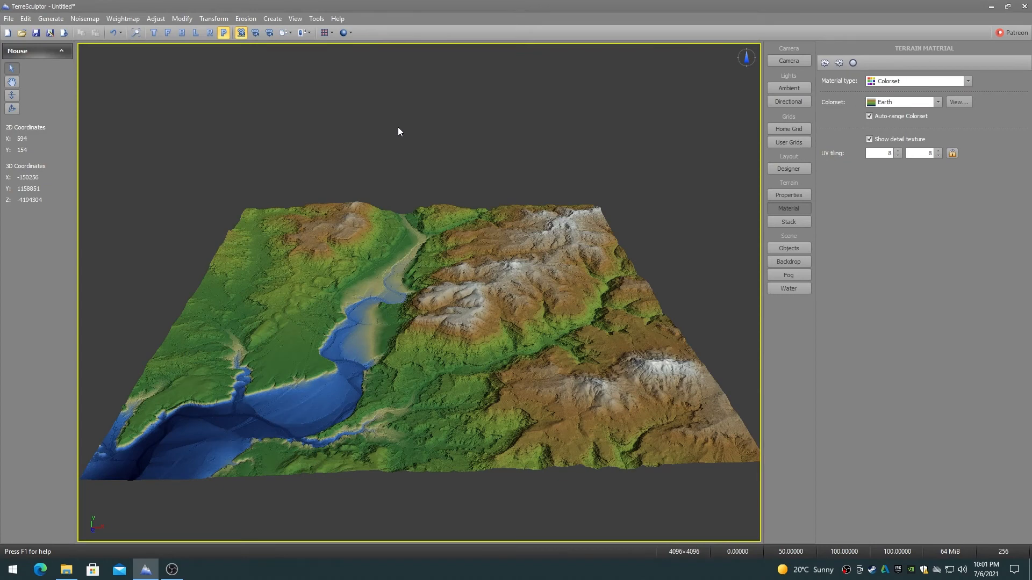
Apply a custom 45° clockwise rotation to the terrain using the Bilinear style and Mirror edge fill.
{"action": "left_click", "coordinate": [156, 19]}
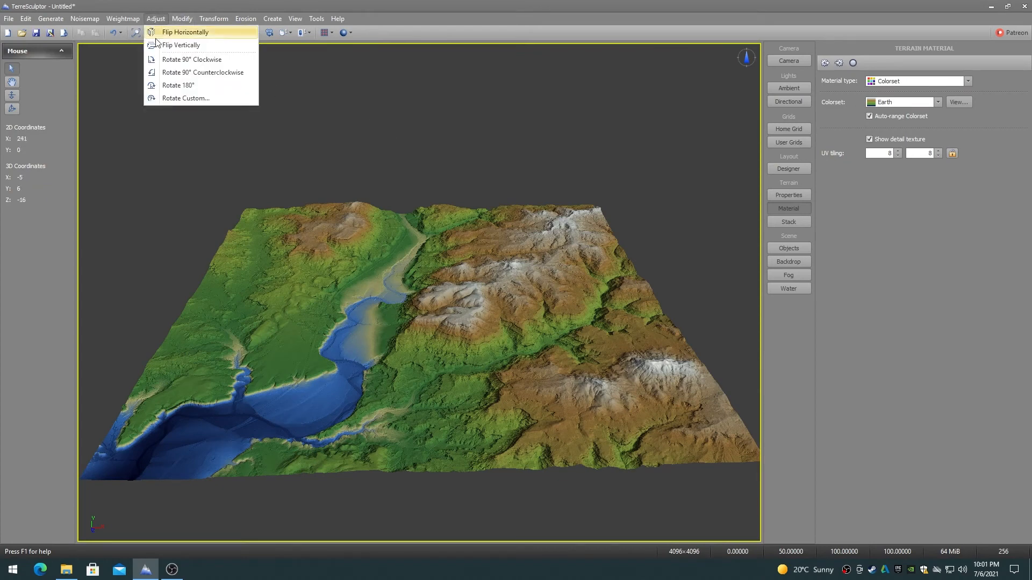
{"action": "left_click", "coordinate": [180, 99]}
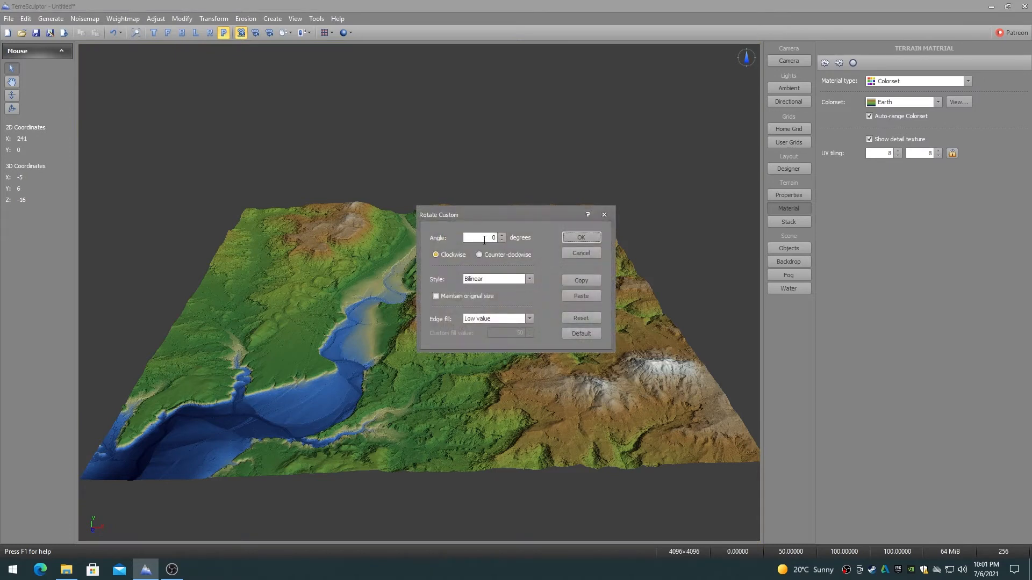
{"action": "type", "text": "45"}
{"action": "left_click", "coordinate": [448, 255]}
{"action": "left_click", "coordinate": [486, 279]}
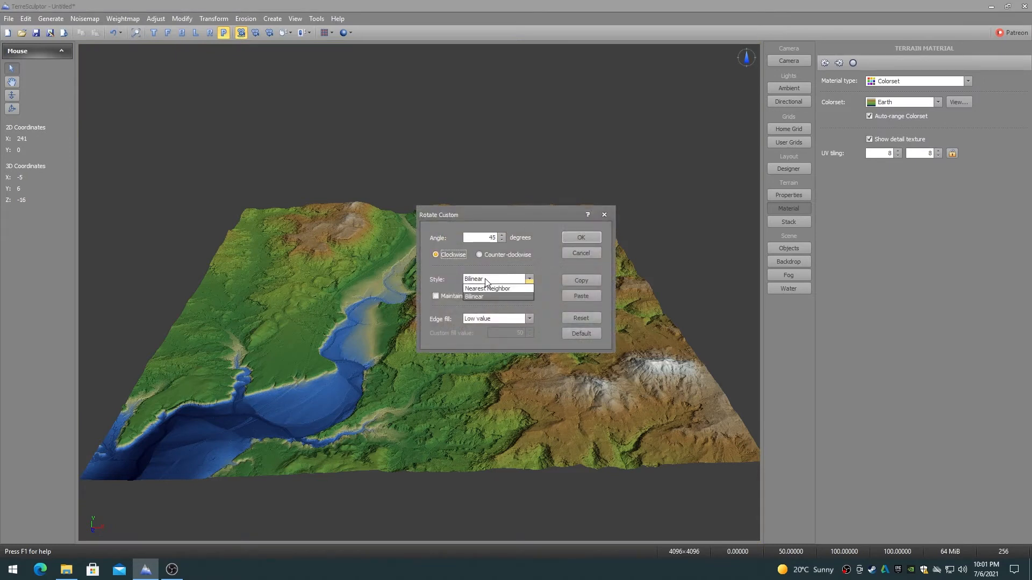
{"action": "left_click", "coordinate": [485, 295]}
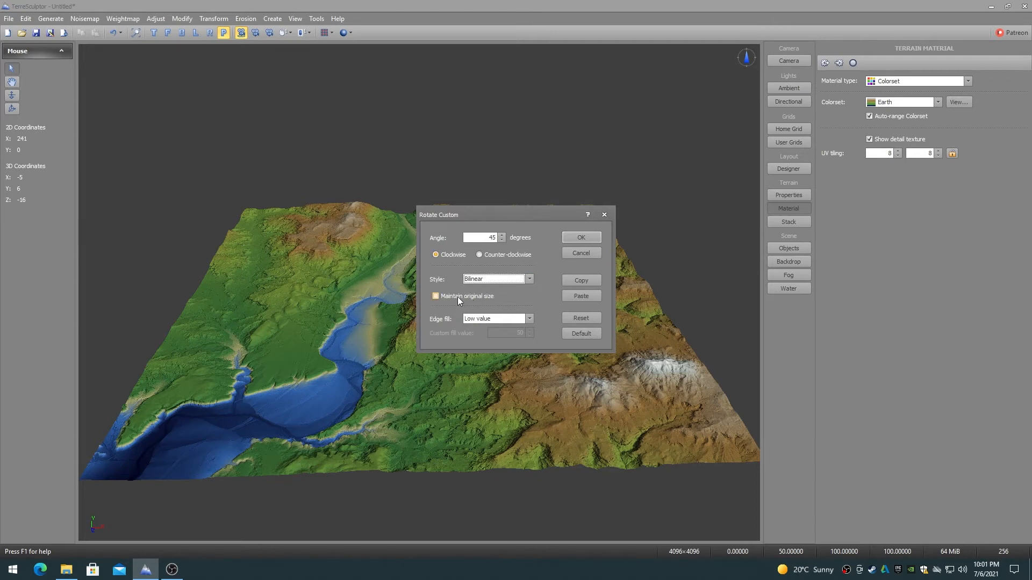
{"action": "left_click", "coordinate": [477, 319]}
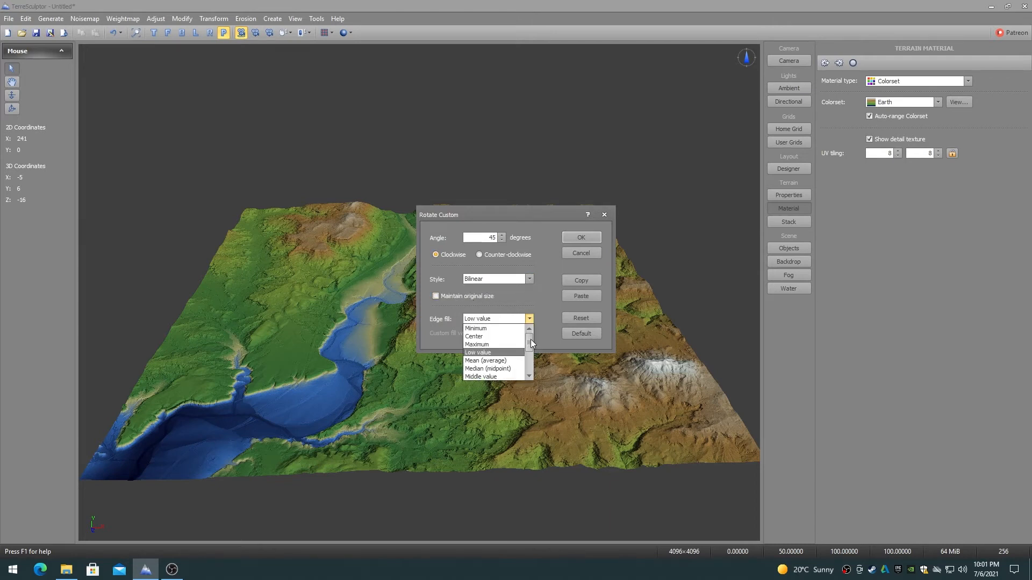
{"action": "left_click_drag", "start_coordinate": [531, 343], "coordinate": [531, 376]}
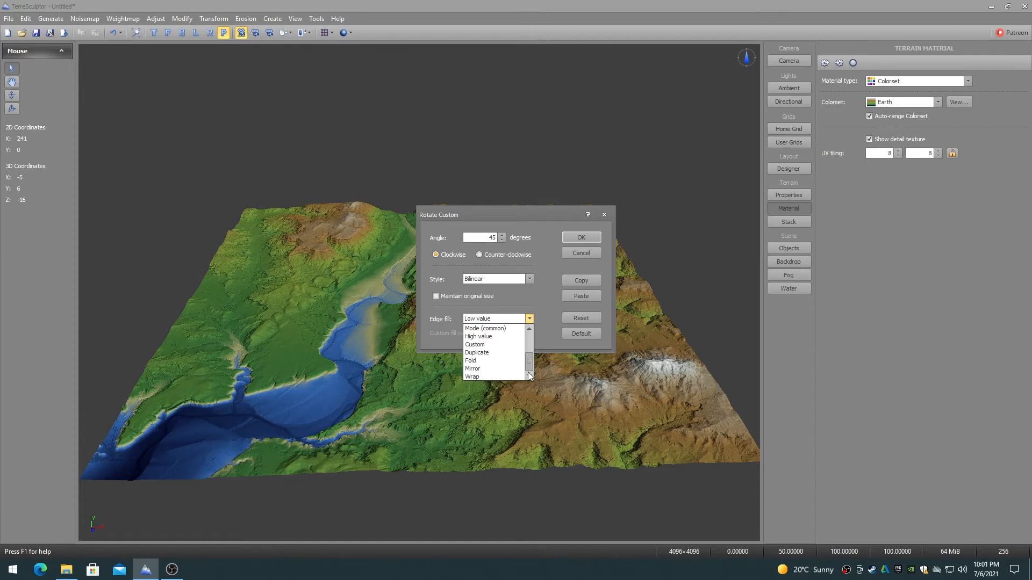
{"action": "left_click", "coordinate": [477, 370]}
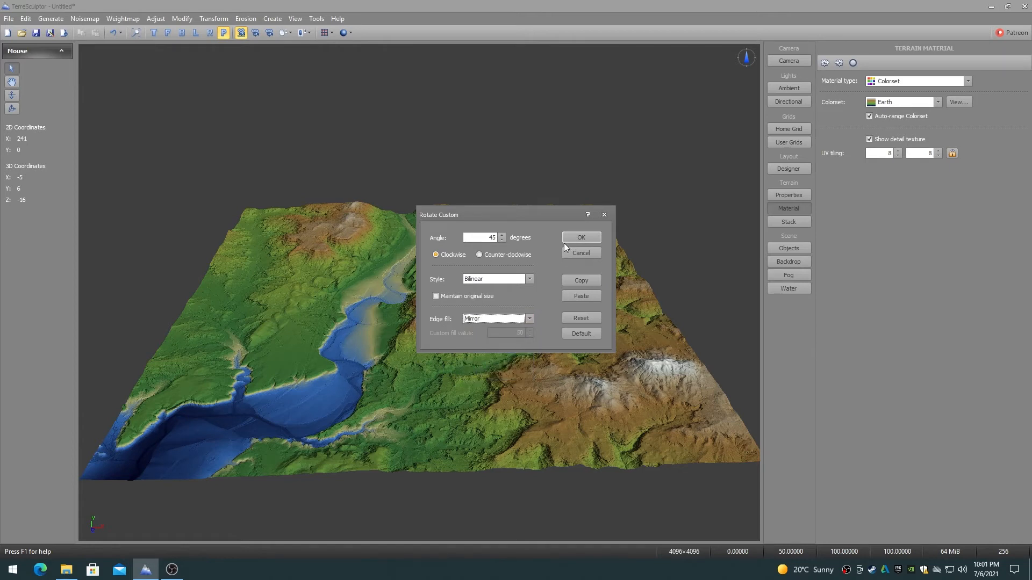
{"action": "left_click", "coordinate": [581, 238]}
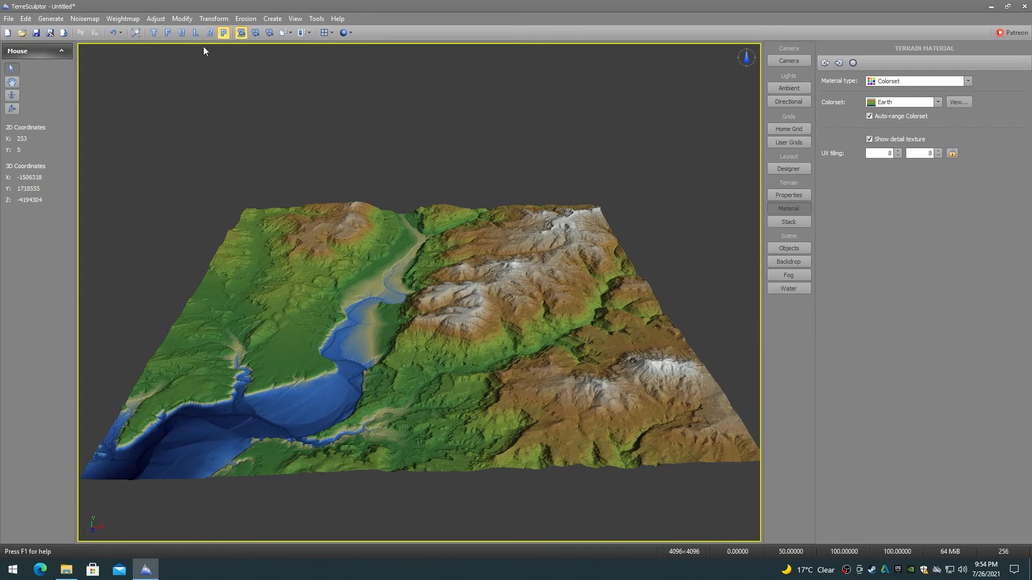
Apply a custom 45° clockwise rotation to the terrain, maintaining the original size and using Fold edge fill.
{"action": "left_click", "coordinate": [156, 18]}
{"action": "left_click", "coordinate": [172, 98]}
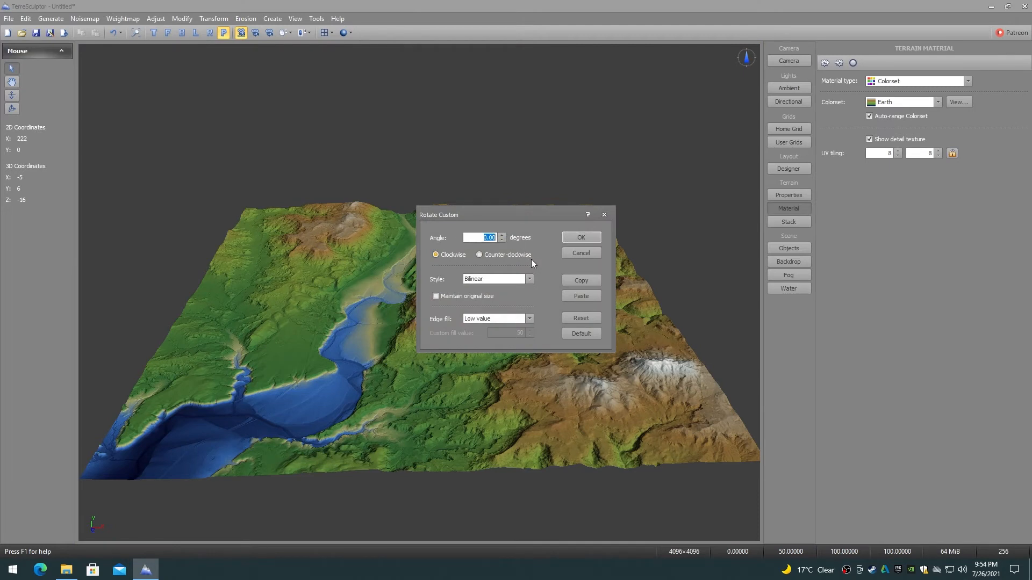
{"action": "type", "text": "45"}
{"action": "left_click", "coordinate": [446, 255]}
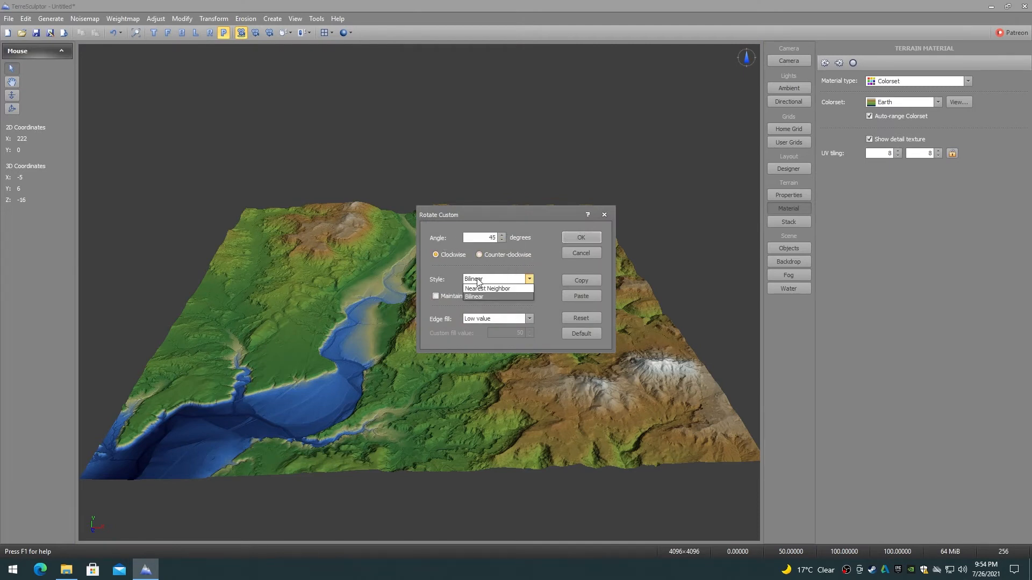
{"action": "left_click", "coordinate": [447, 296]}
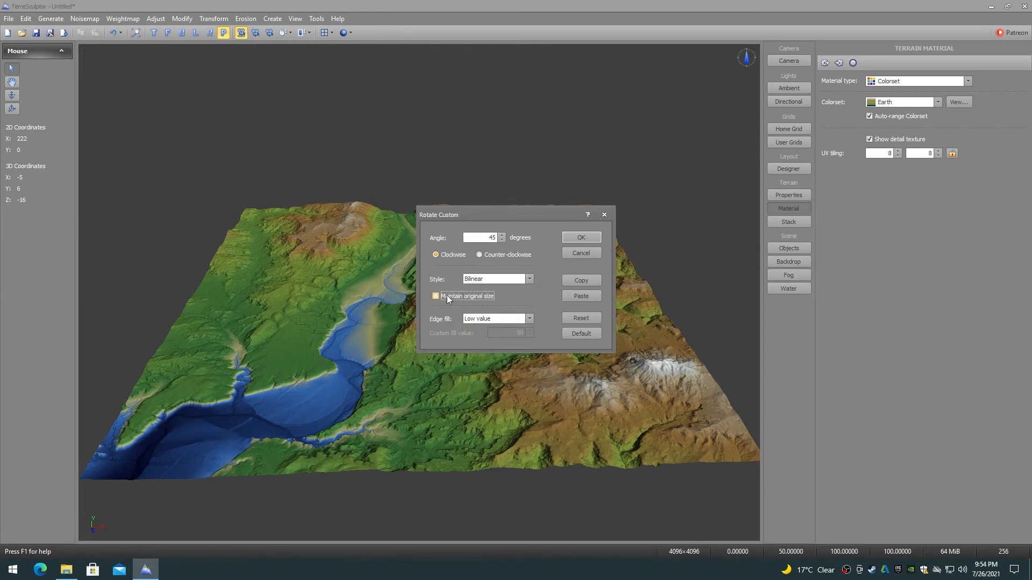
{"action": "left_click", "coordinate": [529, 319]}
{"action": "left_click", "coordinate": [529, 376]}
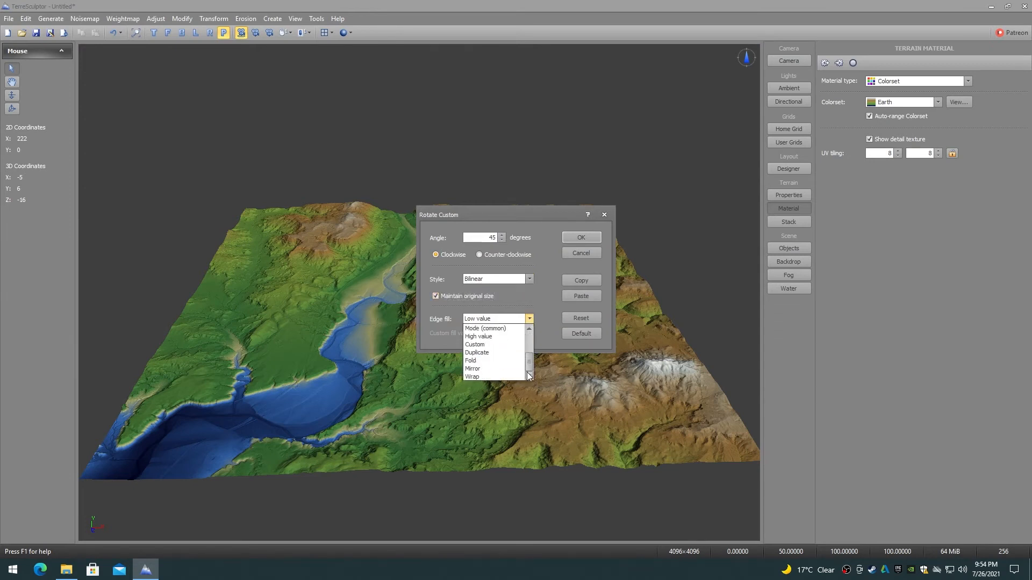
{"action": "left_click", "coordinate": [488, 360]}
{"action": "left_click", "coordinate": [581, 238]}
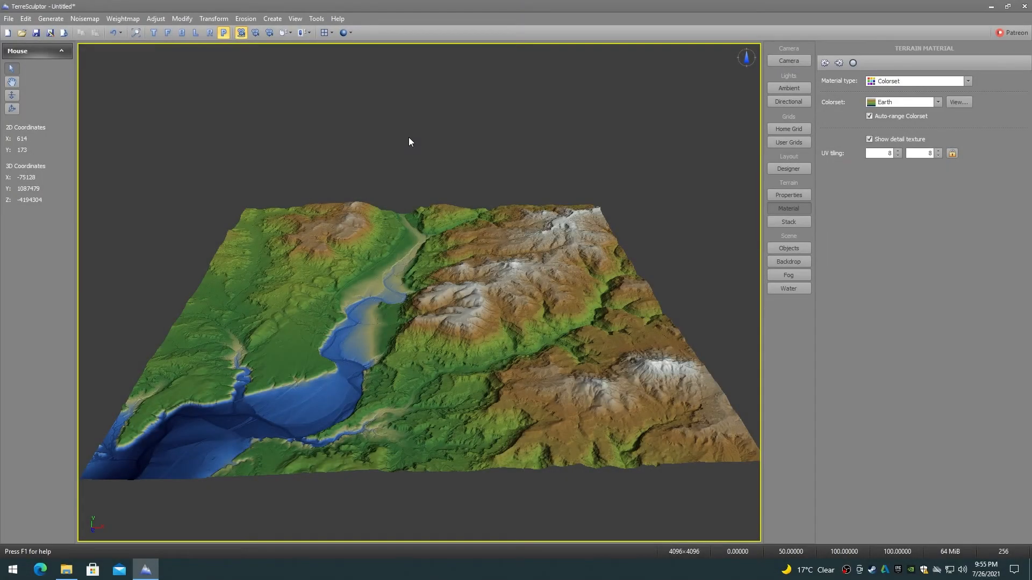
Apply a custom 45° clockwise rotation to the terrain using the Bilinear style and Low value edge fill.
{"action": "left_click", "coordinate": [159, 19]}
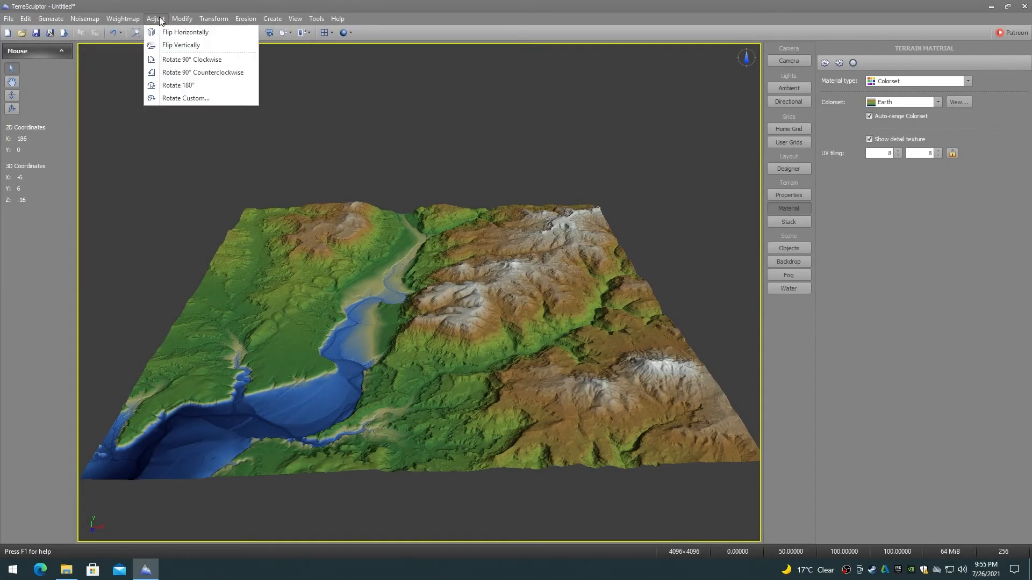
{"action": "left_click", "coordinate": [170, 99]}
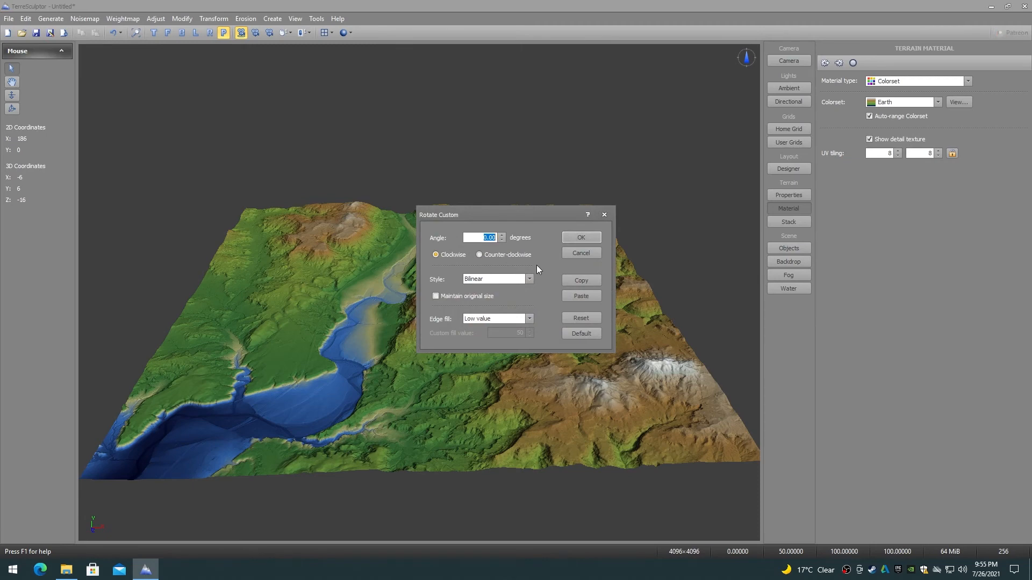
{"action": "type", "text": "45"}
{"action": "left_click", "coordinate": [452, 256]}
{"action": "left_click", "coordinate": [480, 276]}
{"action": "left_click", "coordinate": [494, 319]}
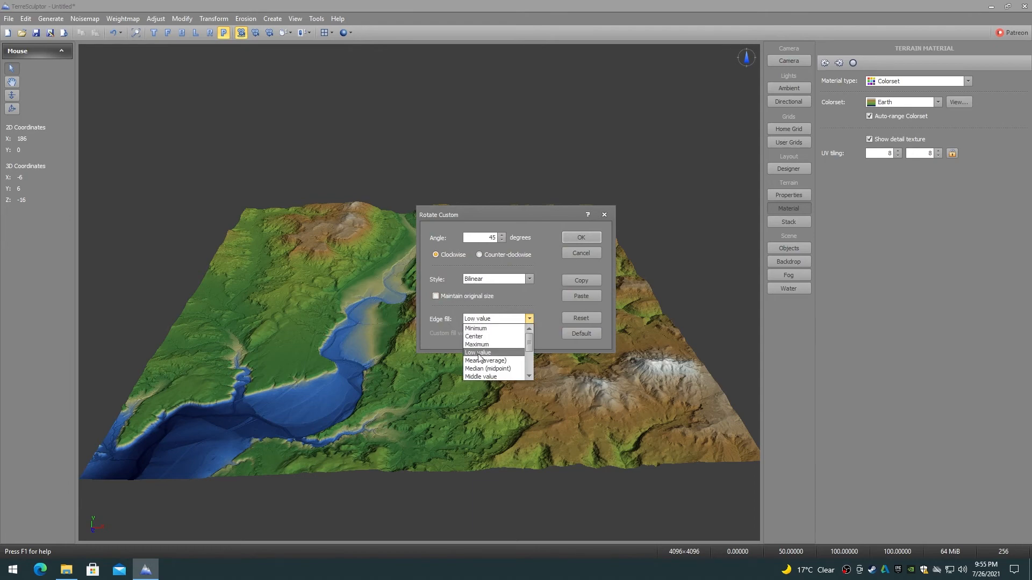
{"action": "left_click", "coordinate": [495, 352]}
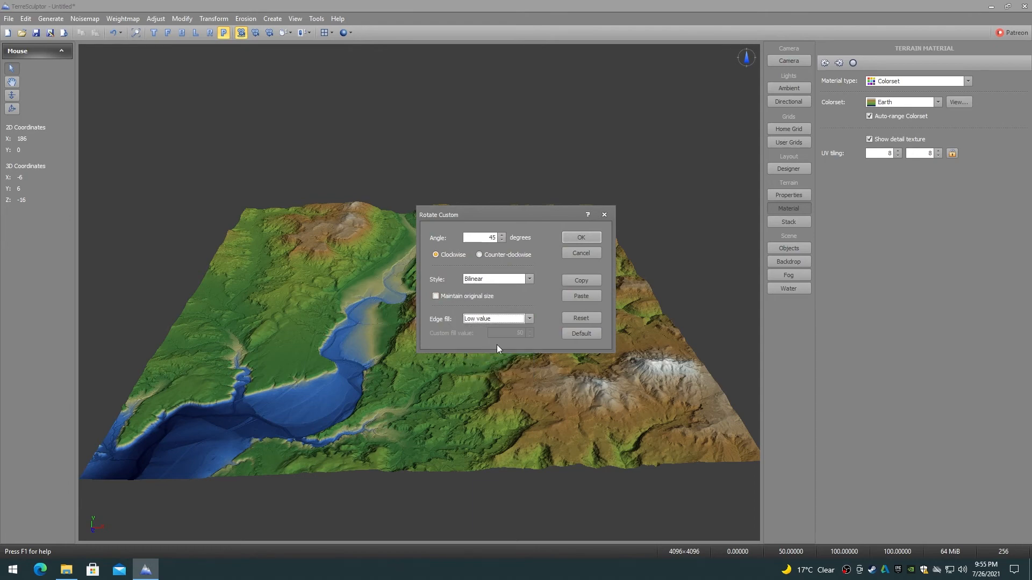
{"action": "left_click", "coordinate": [581, 237]}
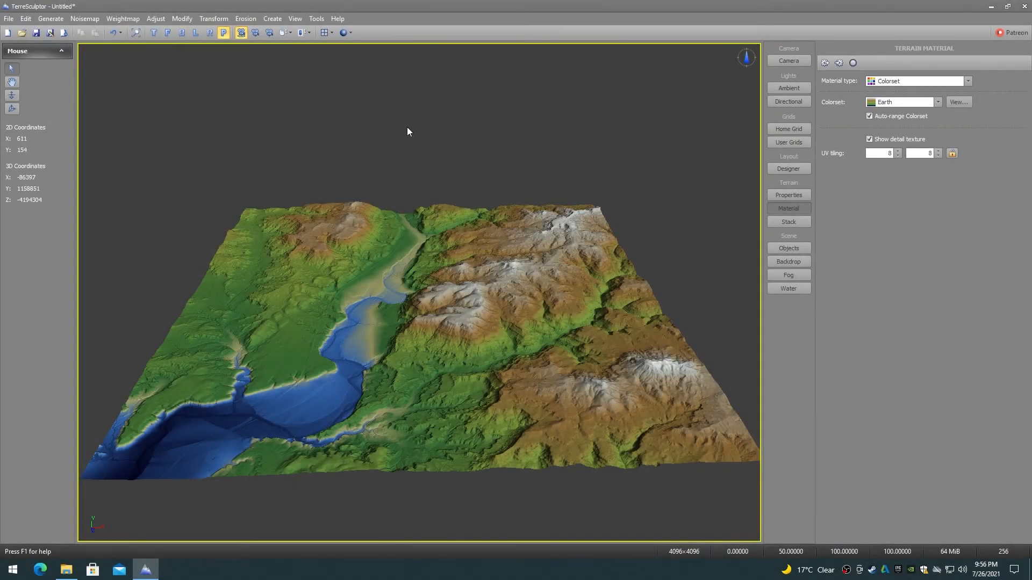
Apply a custom 45° clockwise rotation to the terrain with Bilinear style, original size maintained and High value edge fill.
{"action": "left_click", "coordinate": [156, 19]}
{"action": "left_click", "coordinate": [171, 97]}
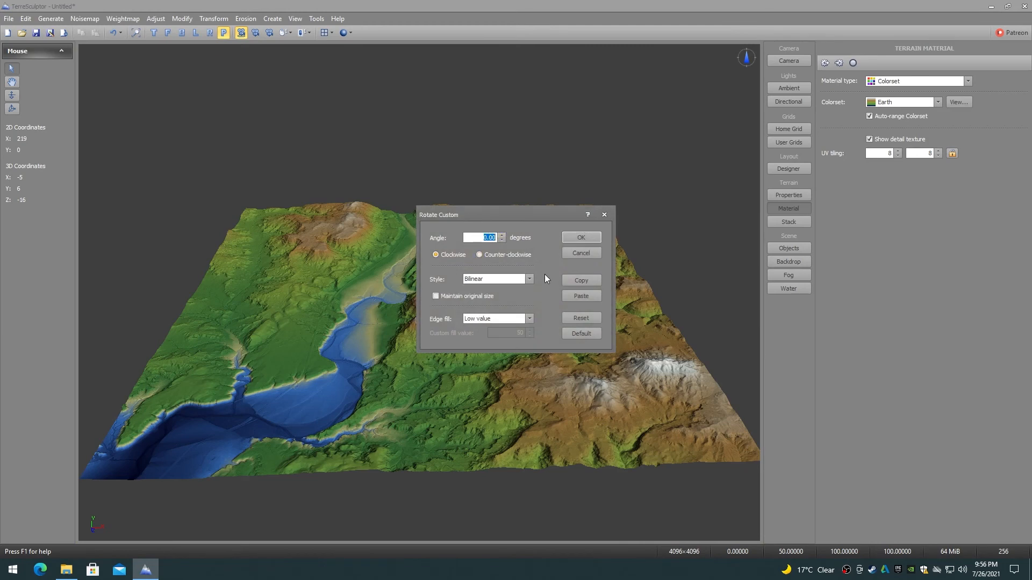
{"action": "type", "text": "45"}
{"action": "left_click", "coordinate": [485, 277]}
{"action": "left_click", "coordinate": [486, 296]}
{"action": "left_click", "coordinate": [453, 296]}
{"action": "left_click", "coordinate": [483, 320]}
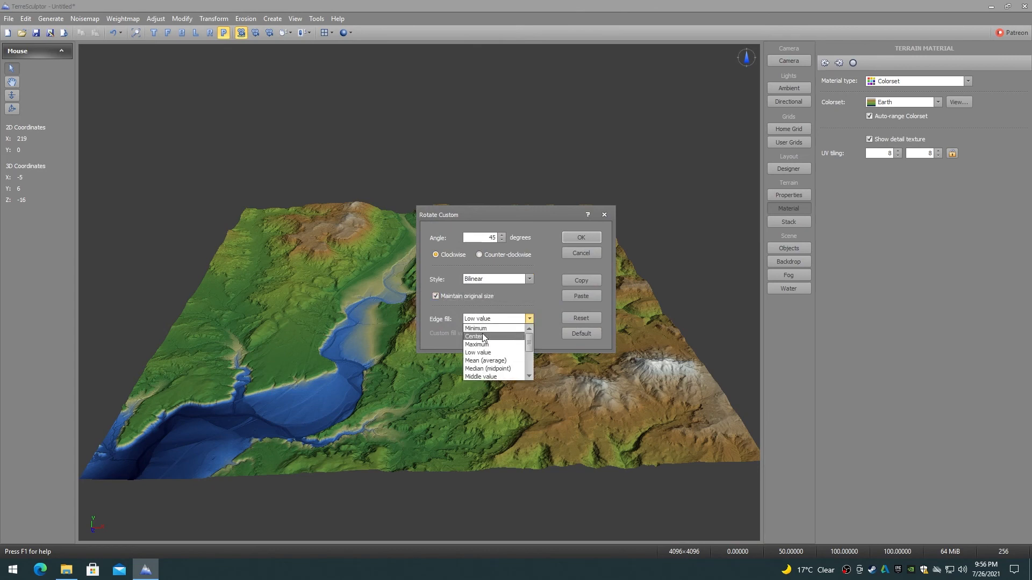
{"action": "left_click", "coordinate": [530, 376]}
{"action": "scroll", "coordinate": [484, 355], "scroll_direction": "down", "scroll_amount": 3}
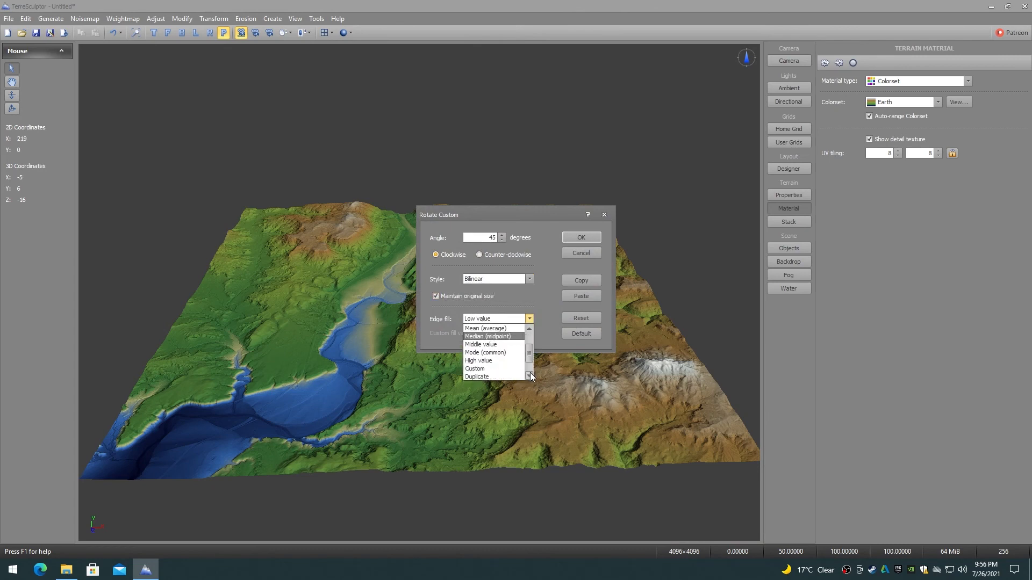
{"action": "left_click", "coordinate": [480, 356]}
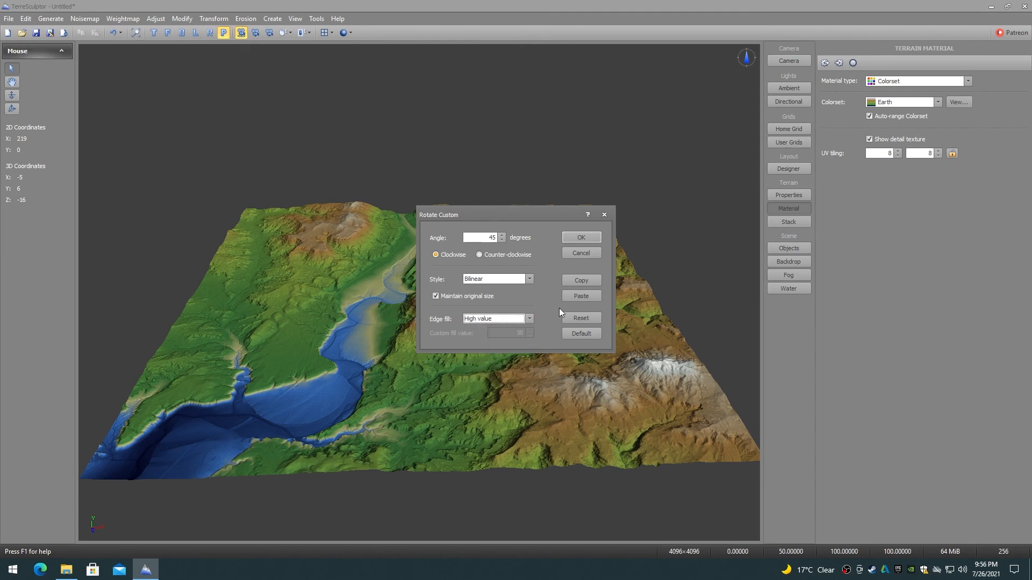